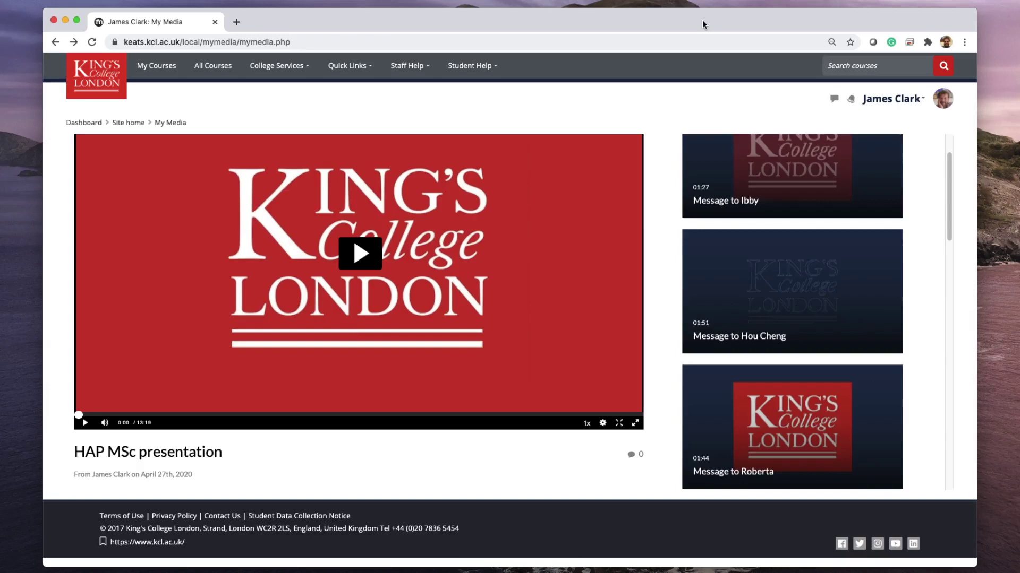
Open the video's edit page on its chapter Timeline, showing the 'MSc Content' chapter at 6:53.880.
scroll(663, 175, down, 5)
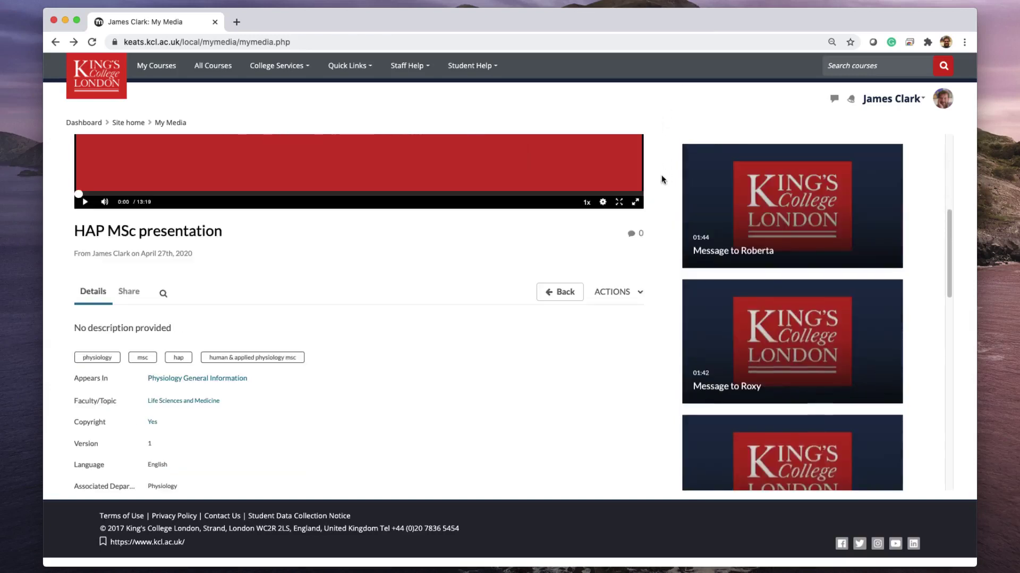
click(620, 293)
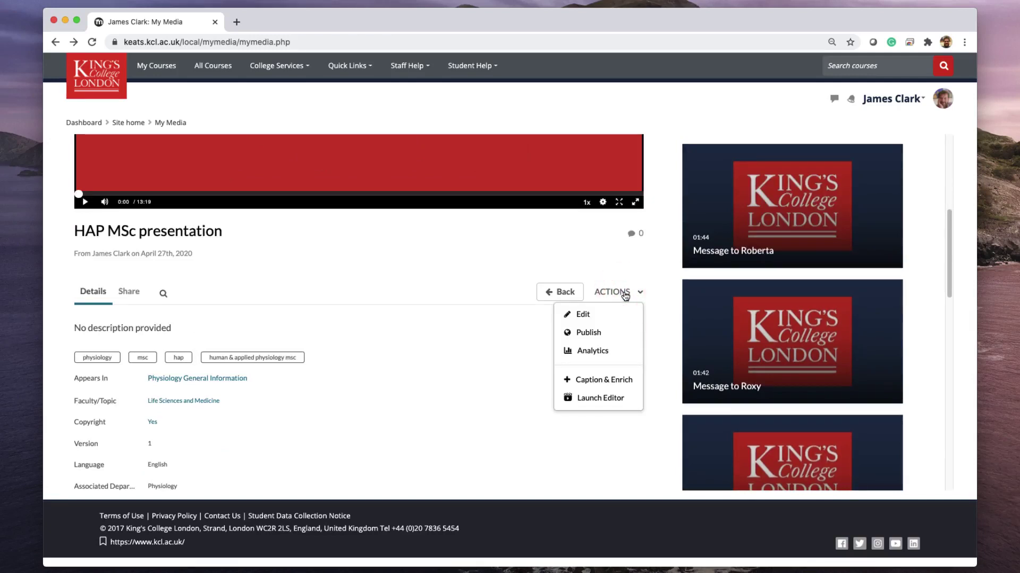
click(604, 314)
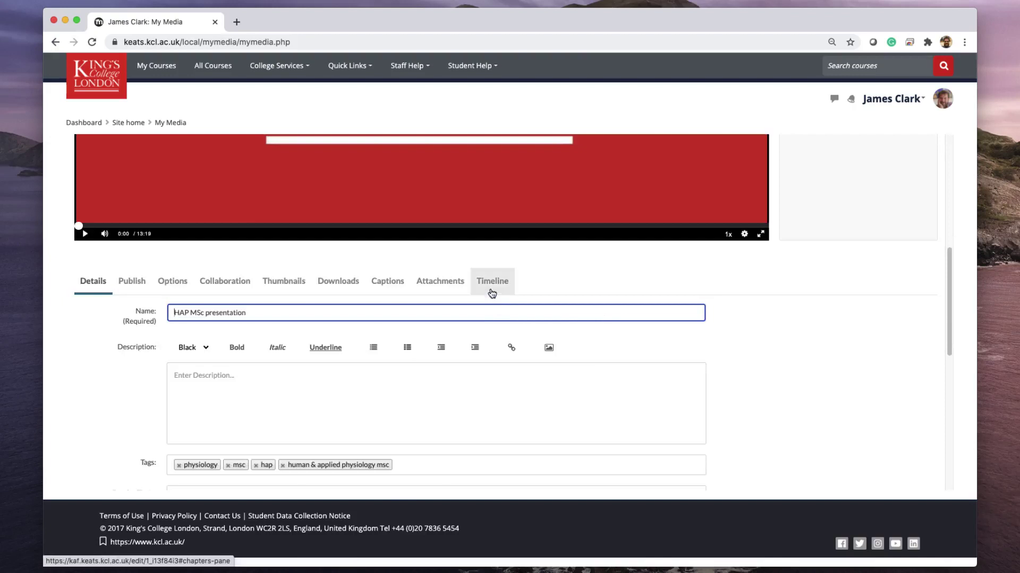
click(493, 293)
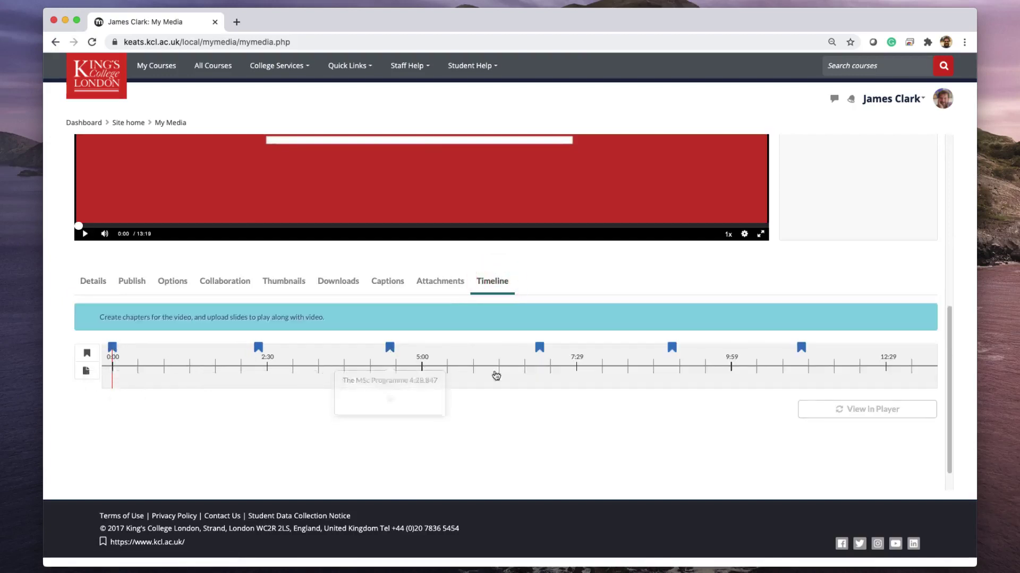
mouse_move(541, 351)
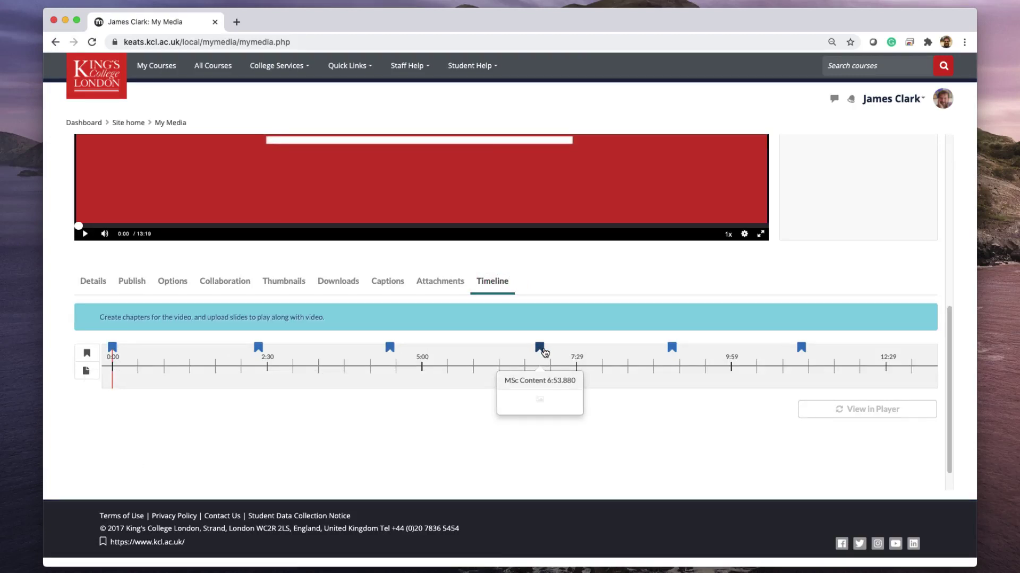
click(540, 349)
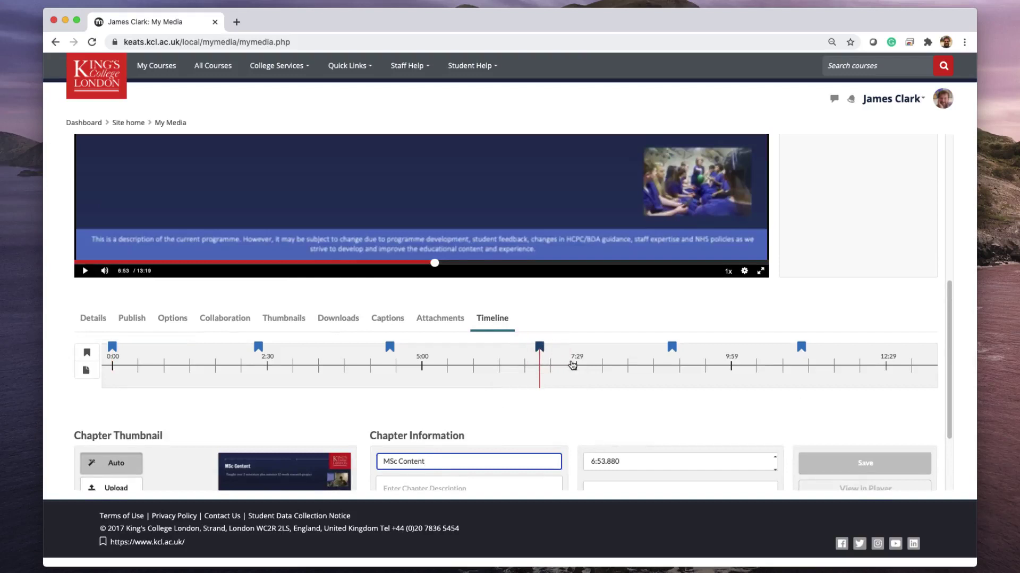
scroll(572, 366, down, 3)
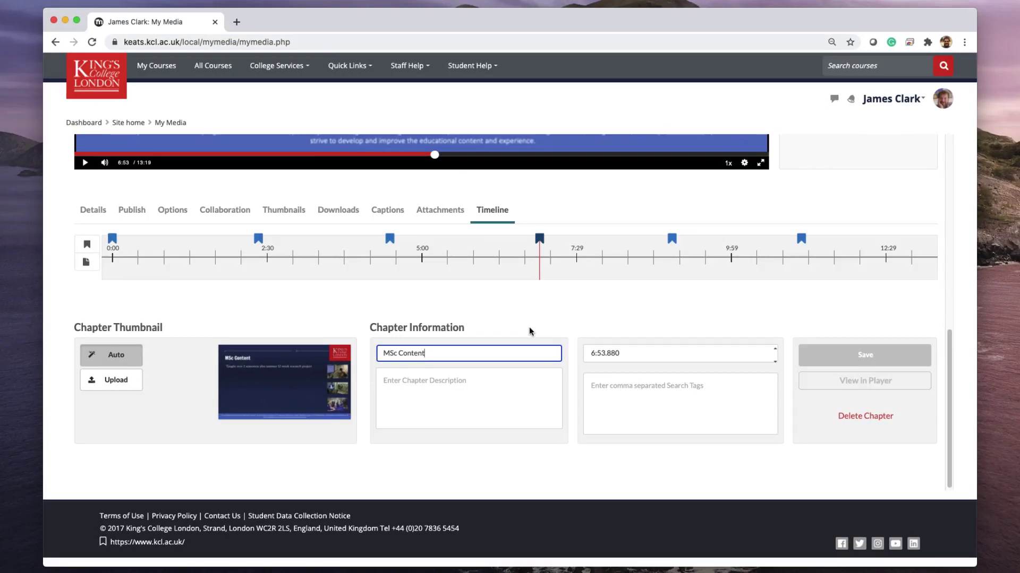
scroll(531, 332, up, 6)
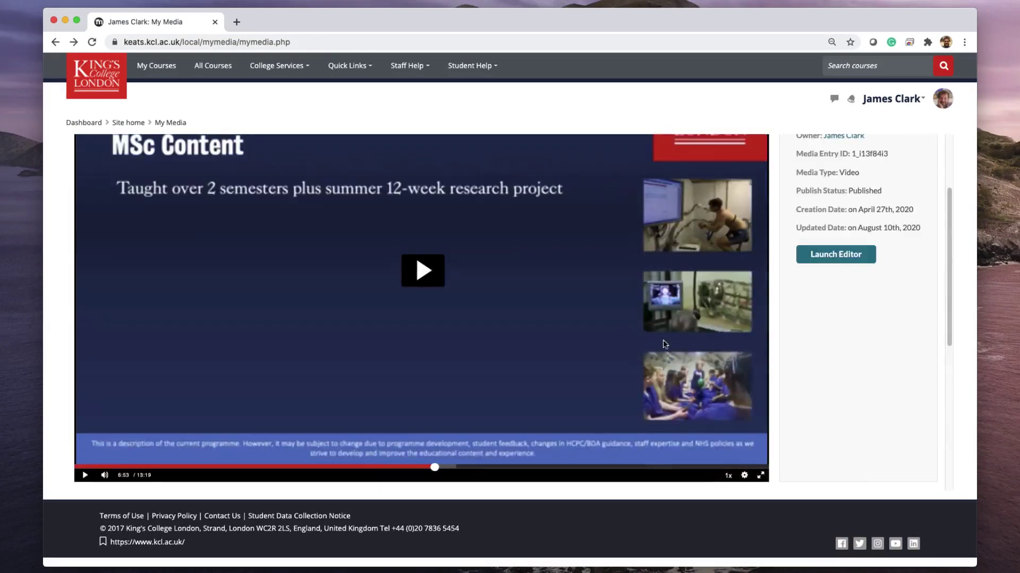
Launch the video editor in the Hotspots section with the playhead at 00:05.04.
click(837, 257)
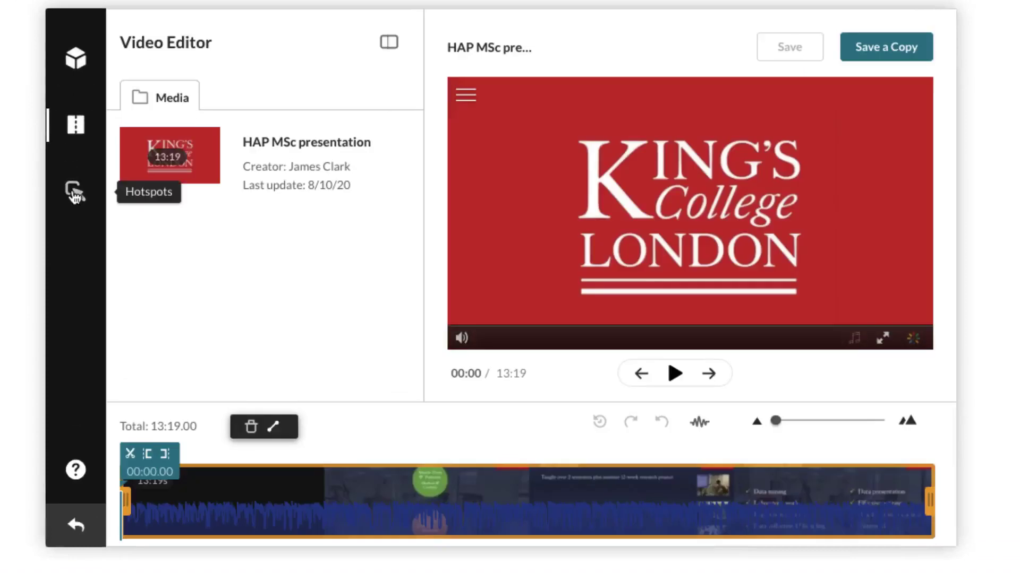
click(75, 192)
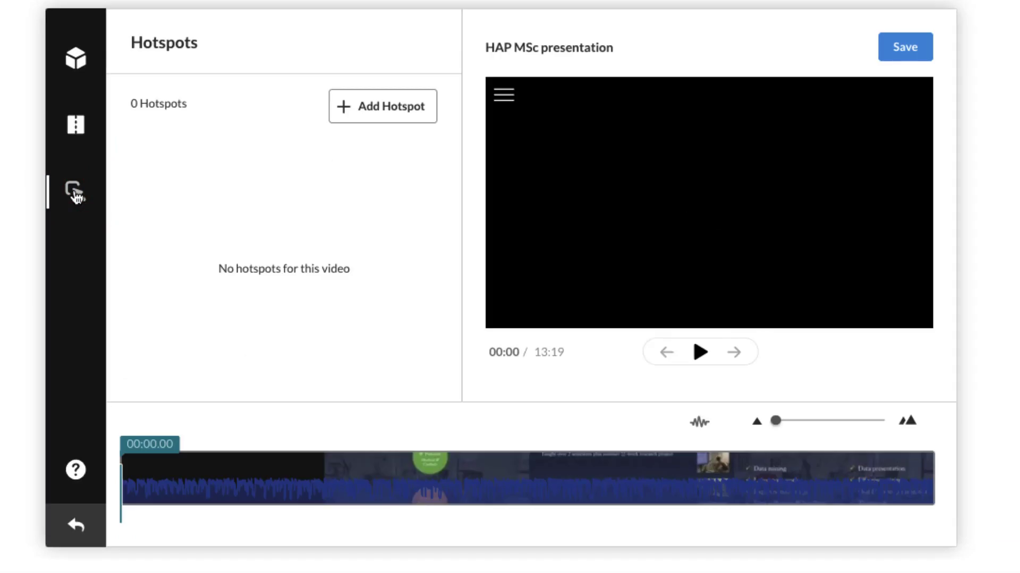
click(127, 473)
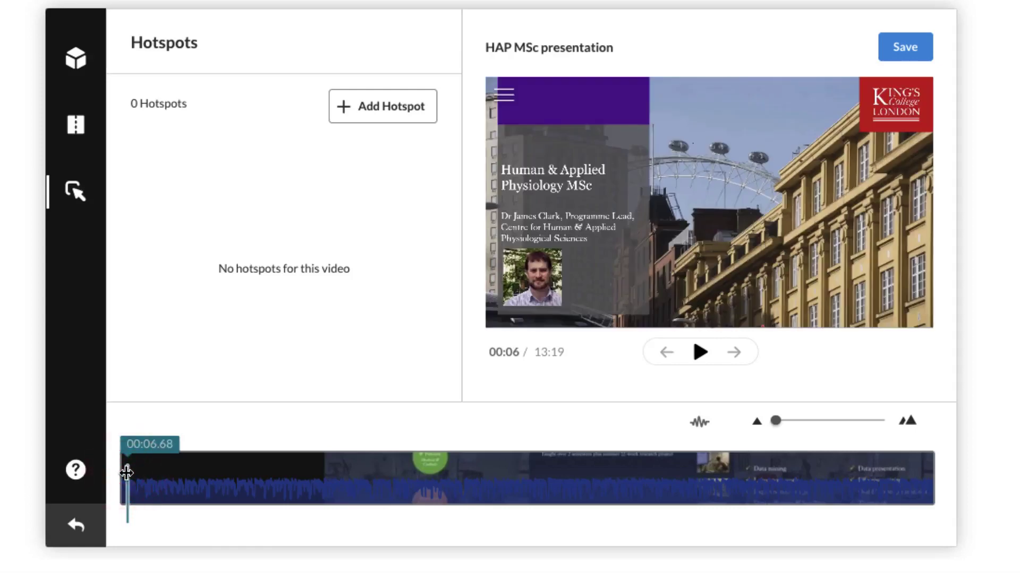
click(126, 473)
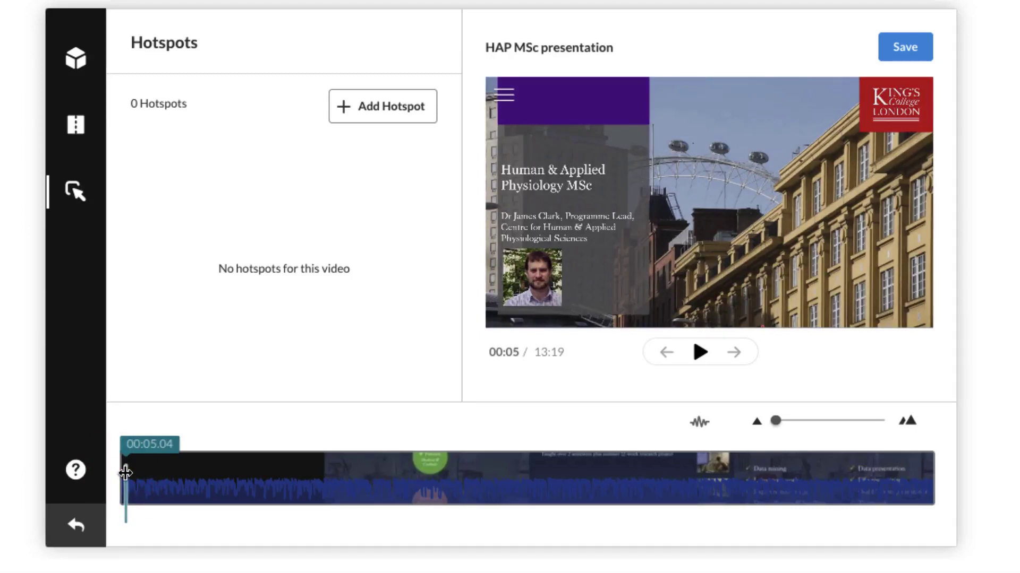
Add a new hotspot at 0:05 labelled 'MSc Content'.
click(394, 113)
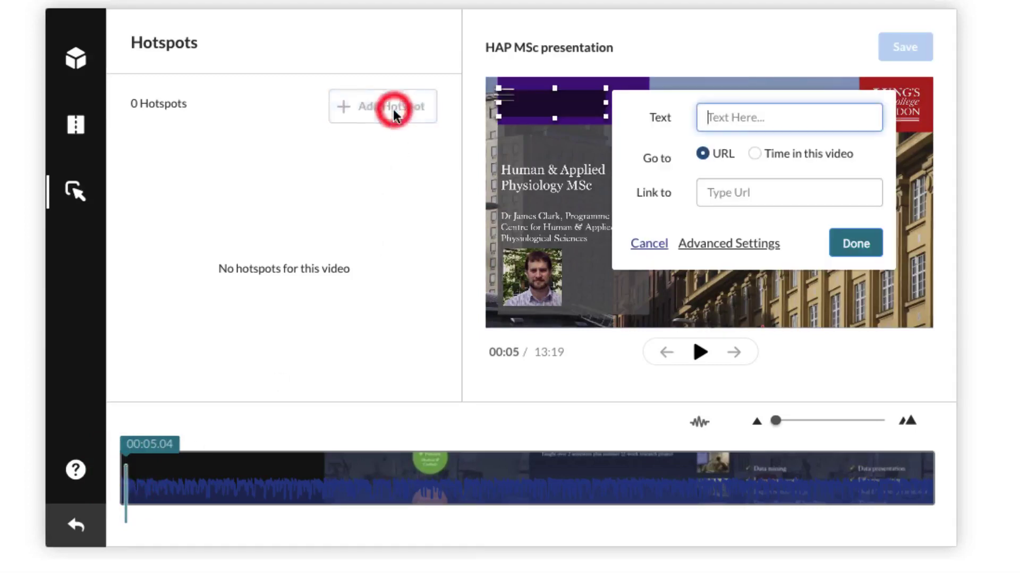
click(746, 121)
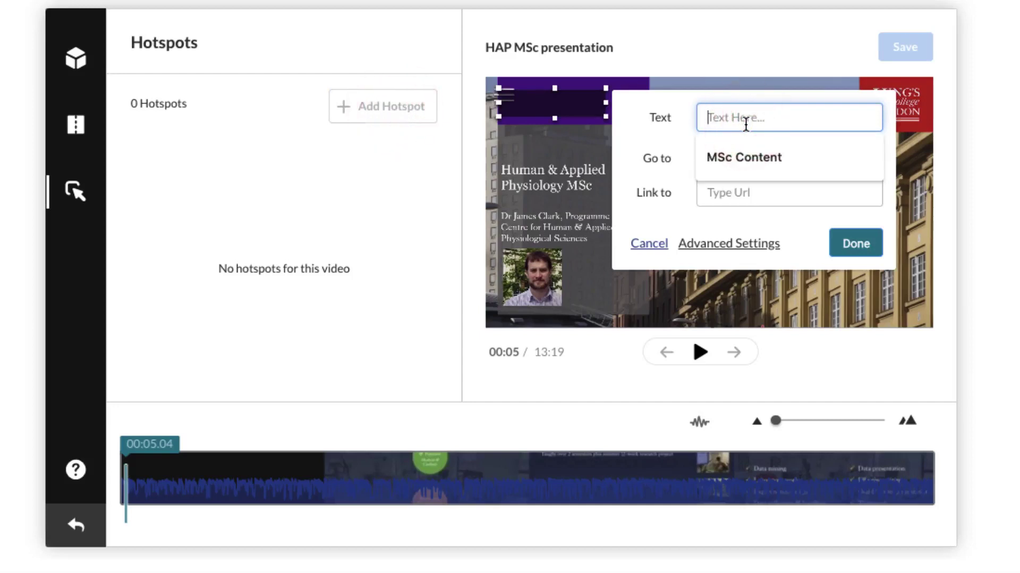
text(MSc Cont)
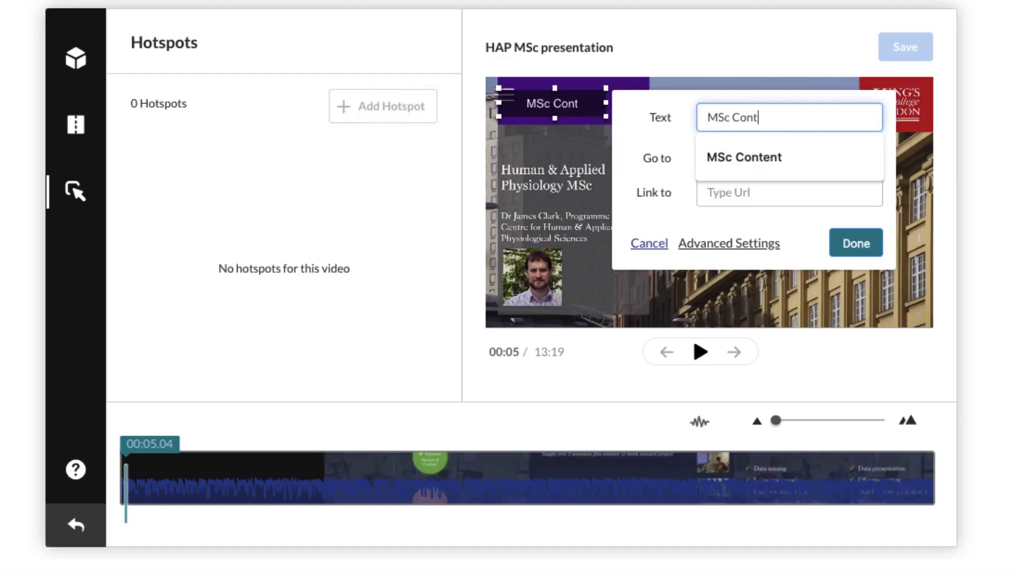
text(ent)
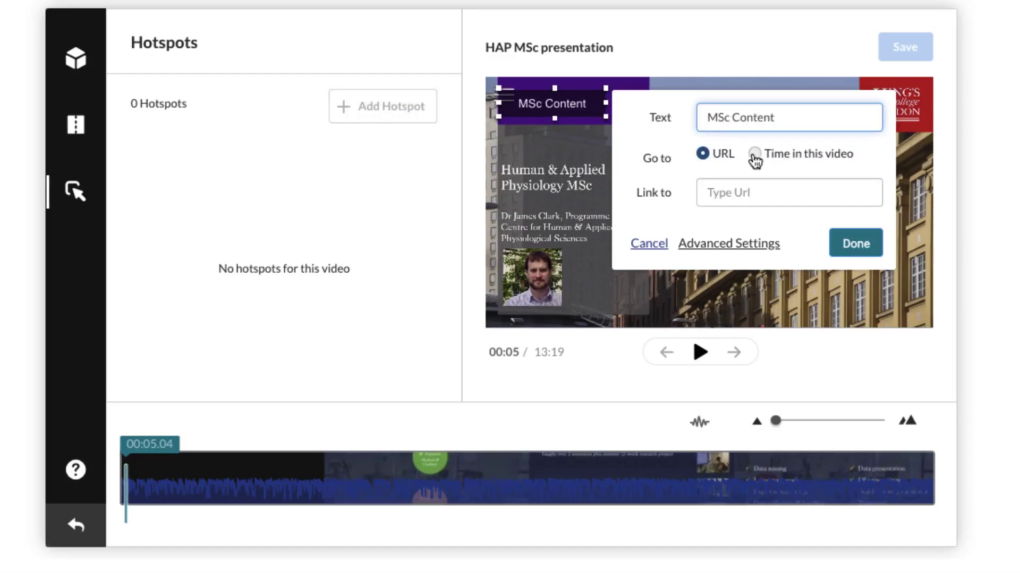
Make the hotspot jump to time 06:53 in this video.
click(753, 159)
click(726, 190)
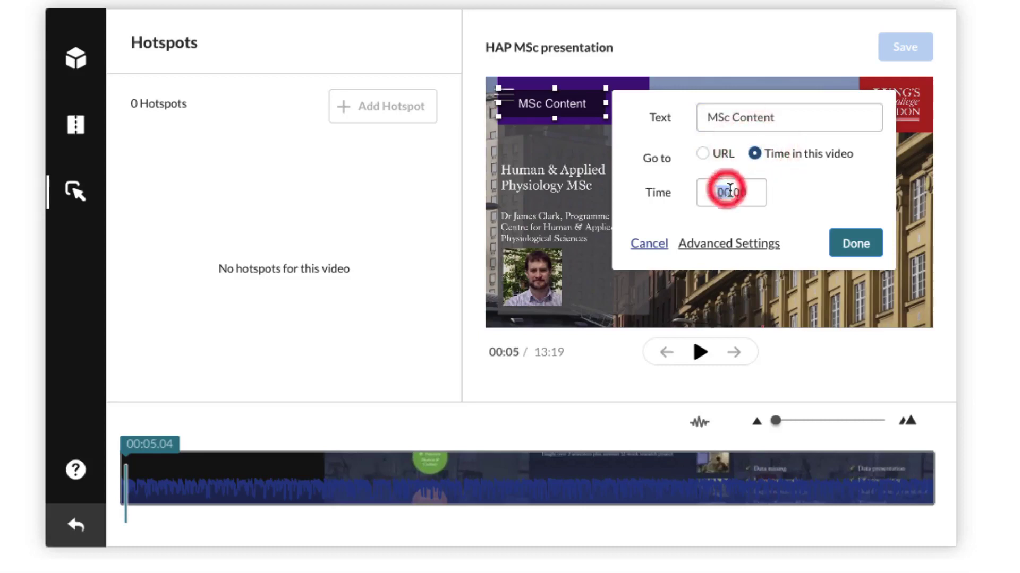
text(06:)
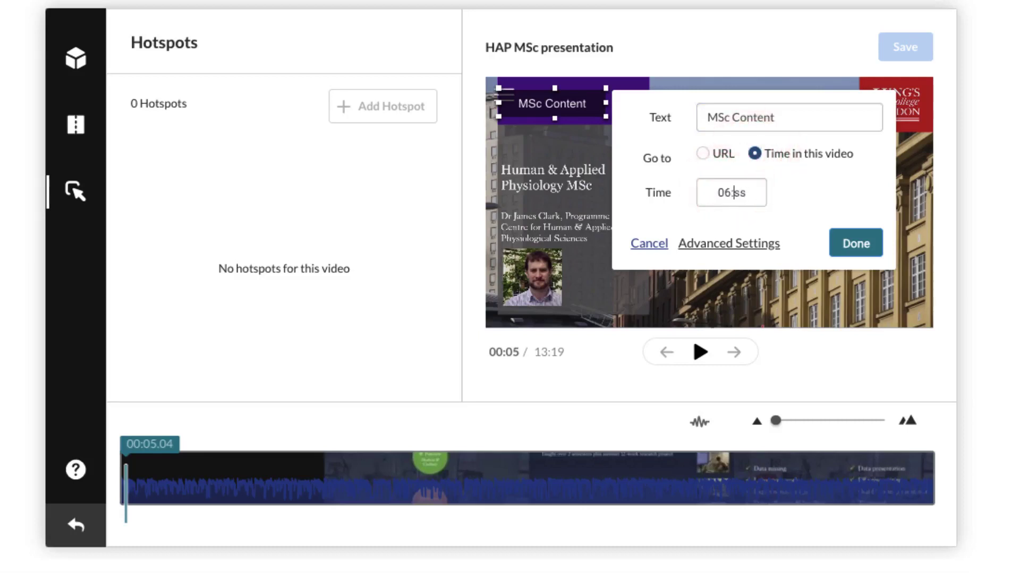
text(53)
Style the hotspot with text size 17 and roundness 11, enlarge it, place it lower right, and add it.
click(741, 244)
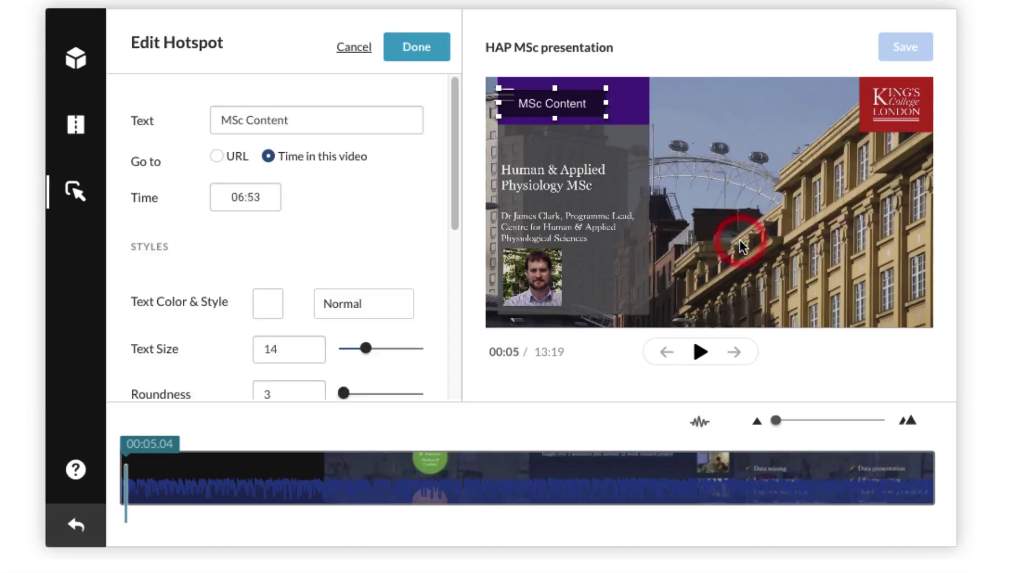
drag(367, 349, 394, 353)
drag(343, 393, 394, 402)
drag(605, 118, 652, 142)
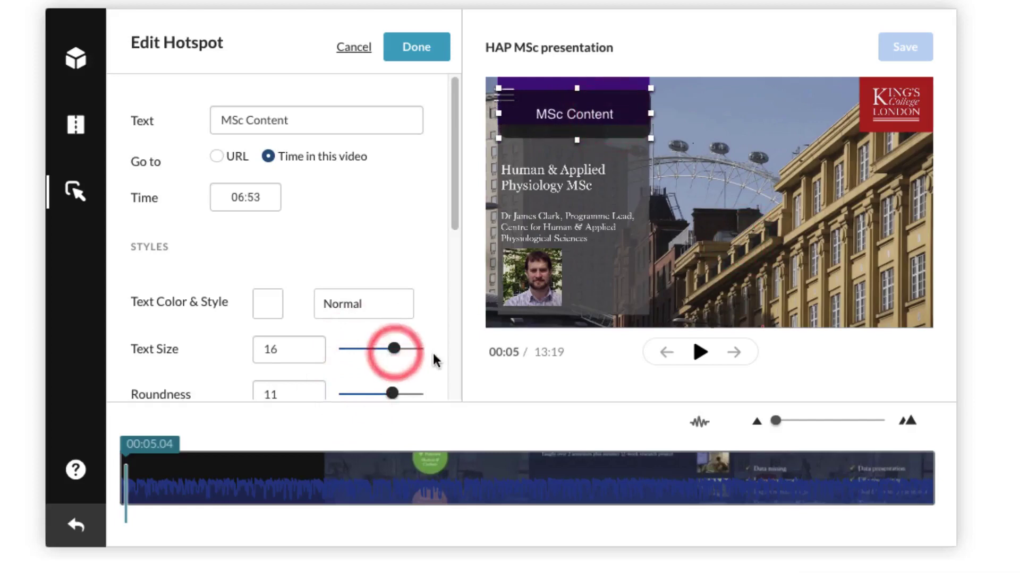
drag(394, 348, 435, 348)
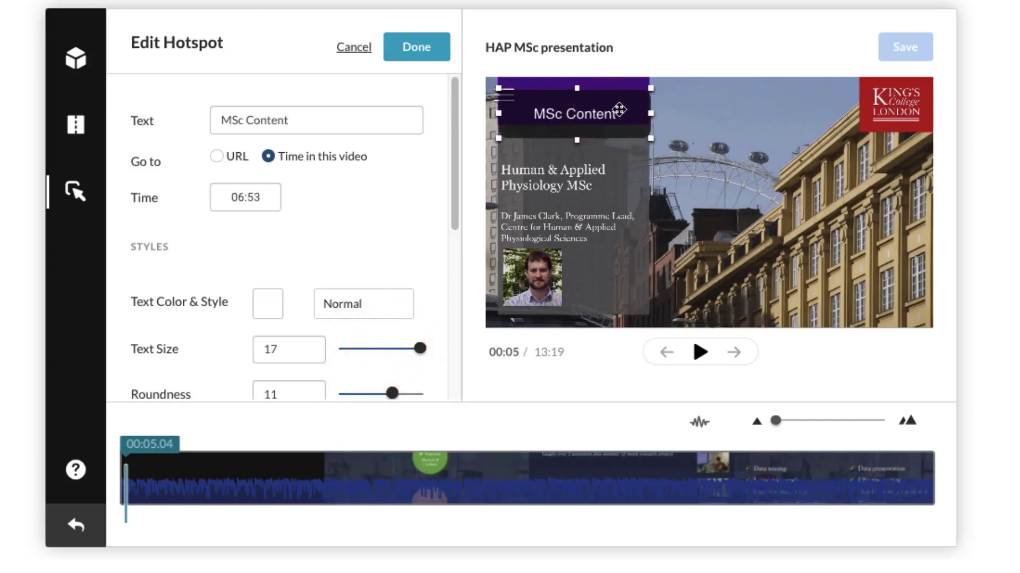
drag(619, 136, 885, 281)
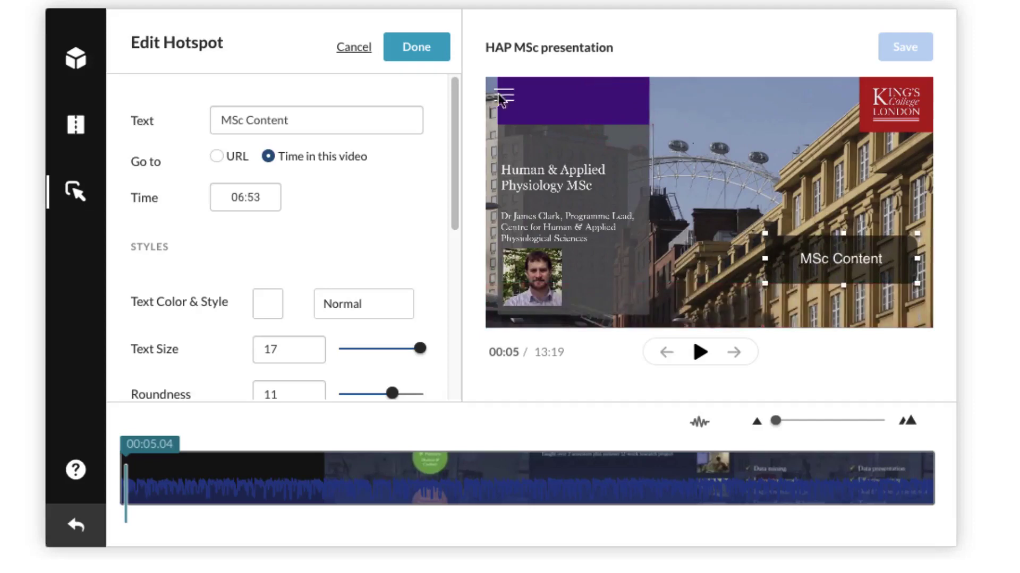
click(415, 47)
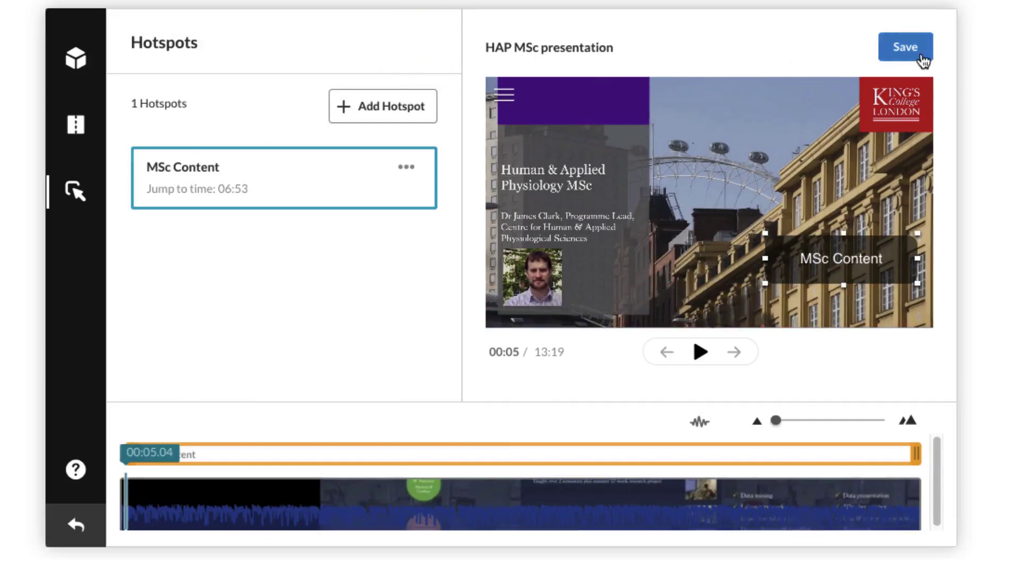
Reopen the MSc Content hotspot's advanced settings and change its end time to 00:15.
click(406, 169)
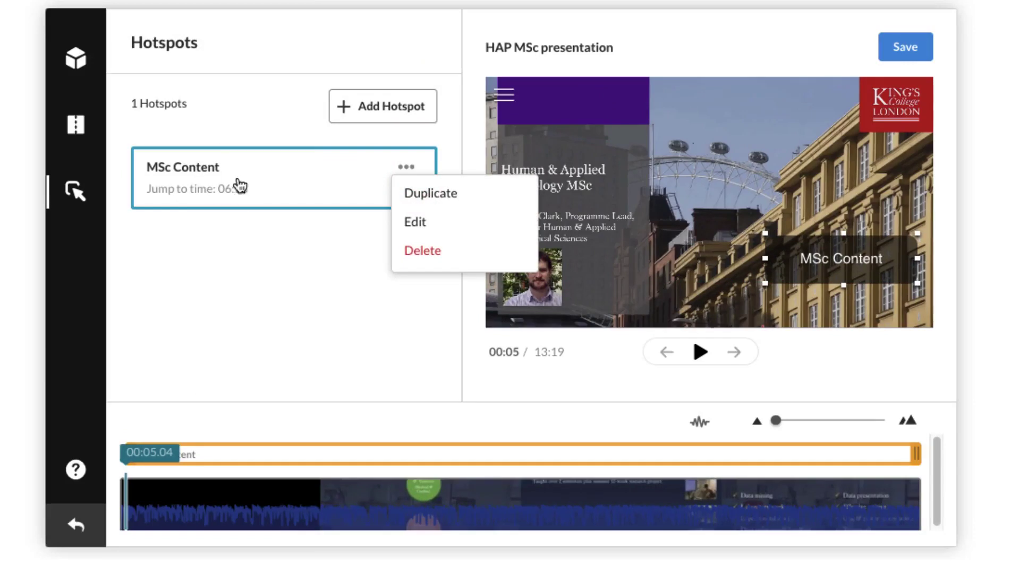
click(414, 222)
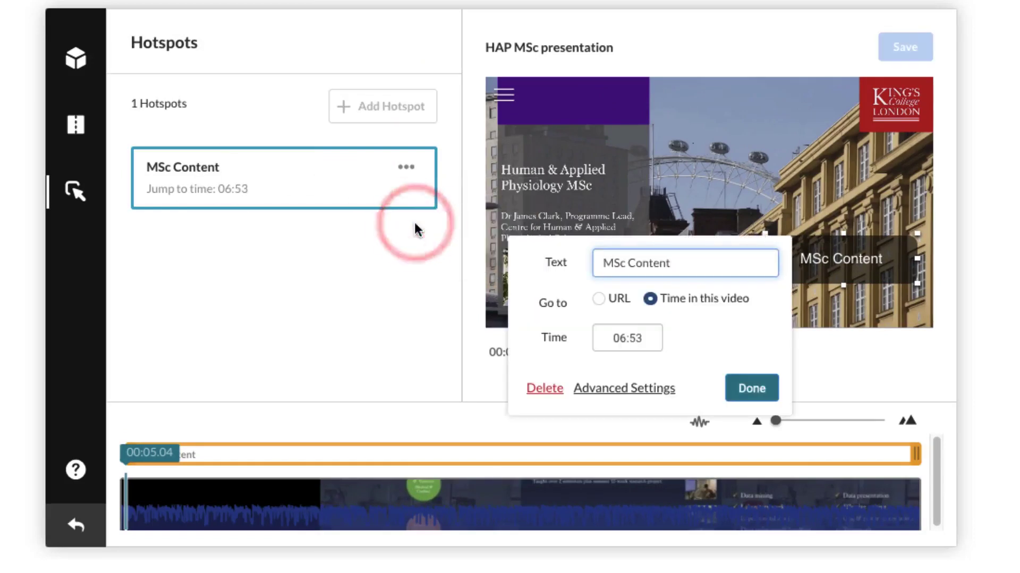
click(622, 389)
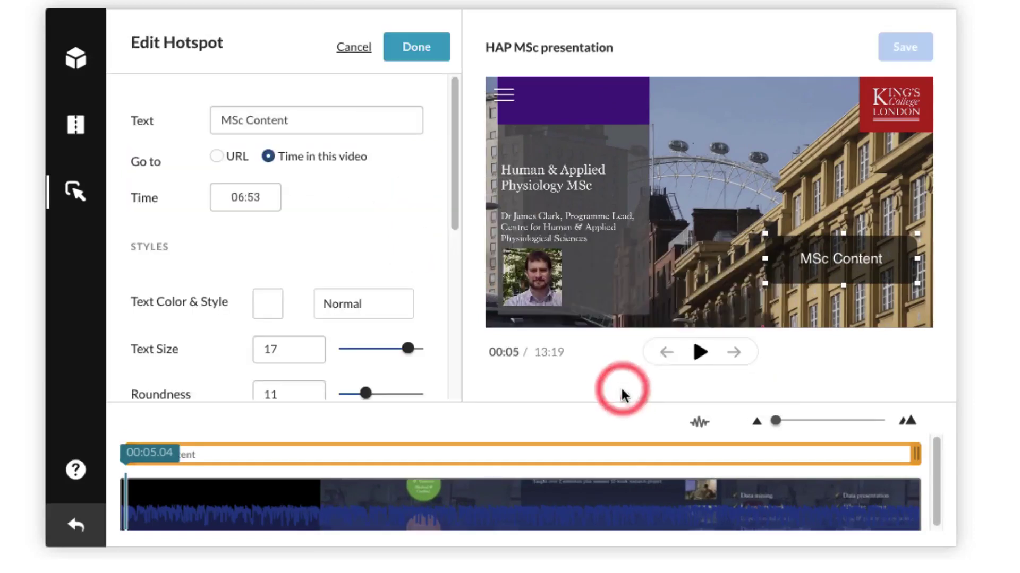
drag(453, 200, 456, 359)
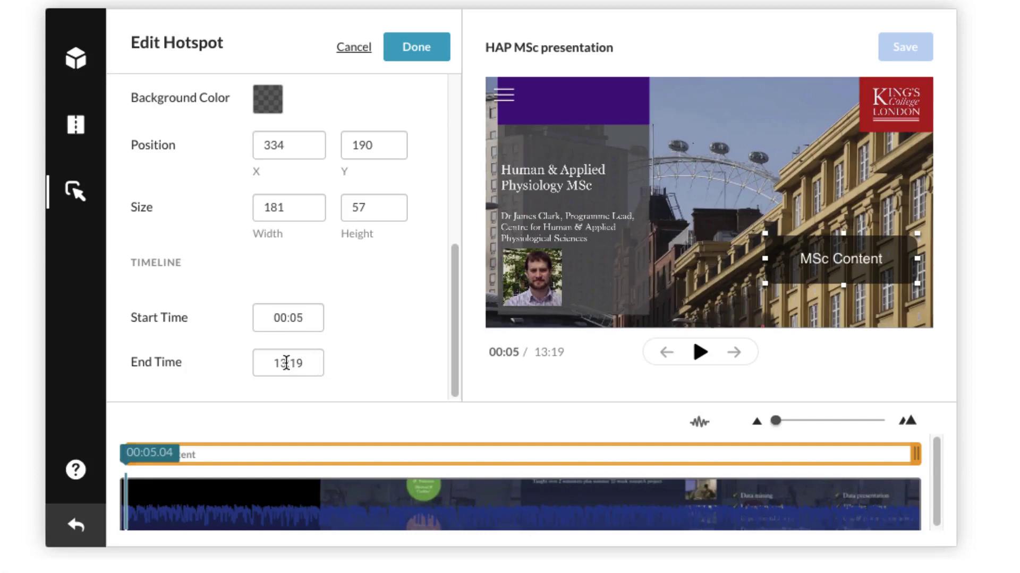
drag(275, 363, 332, 376)
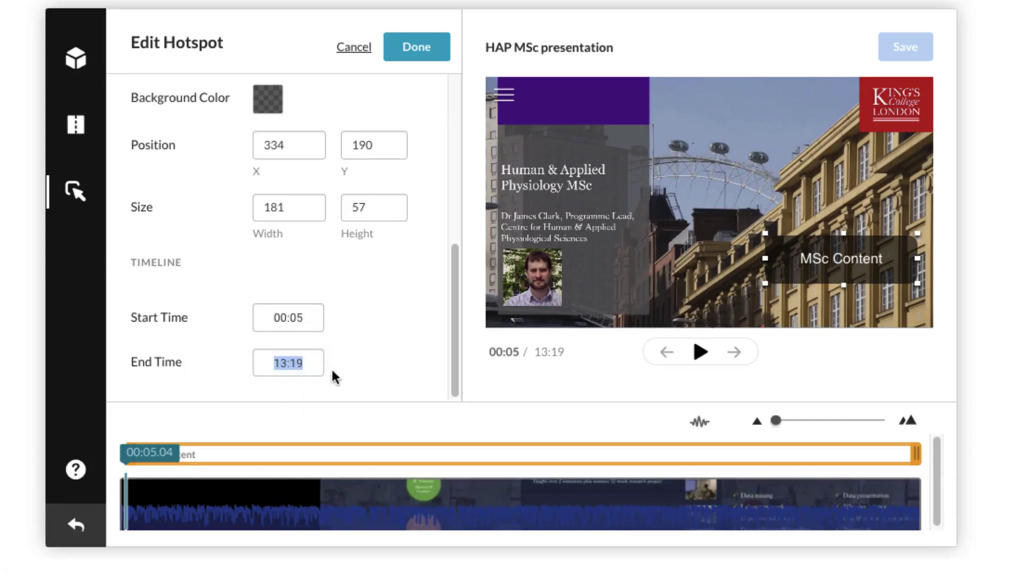
text(00:)
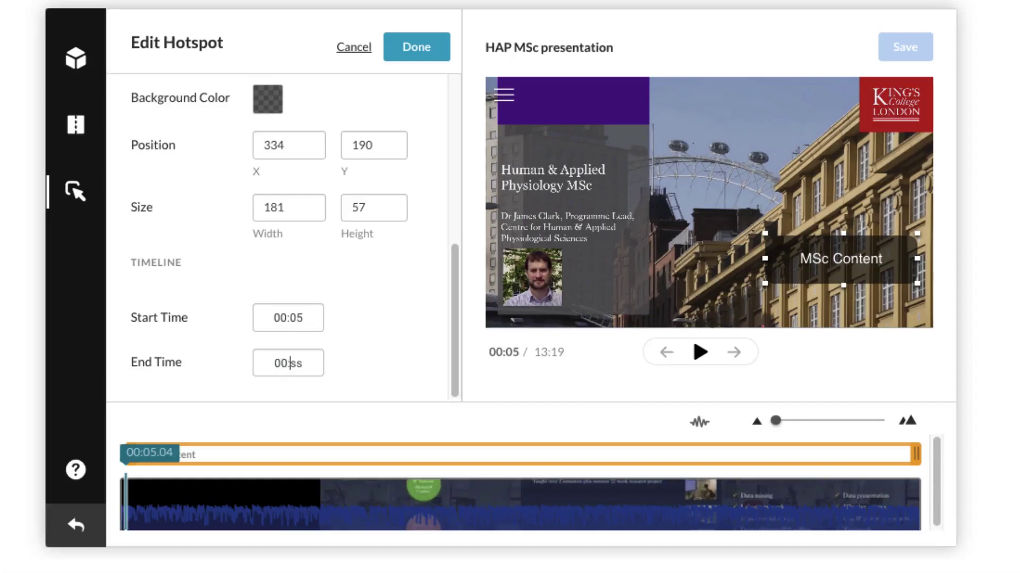
text(15)
click(398, 314)
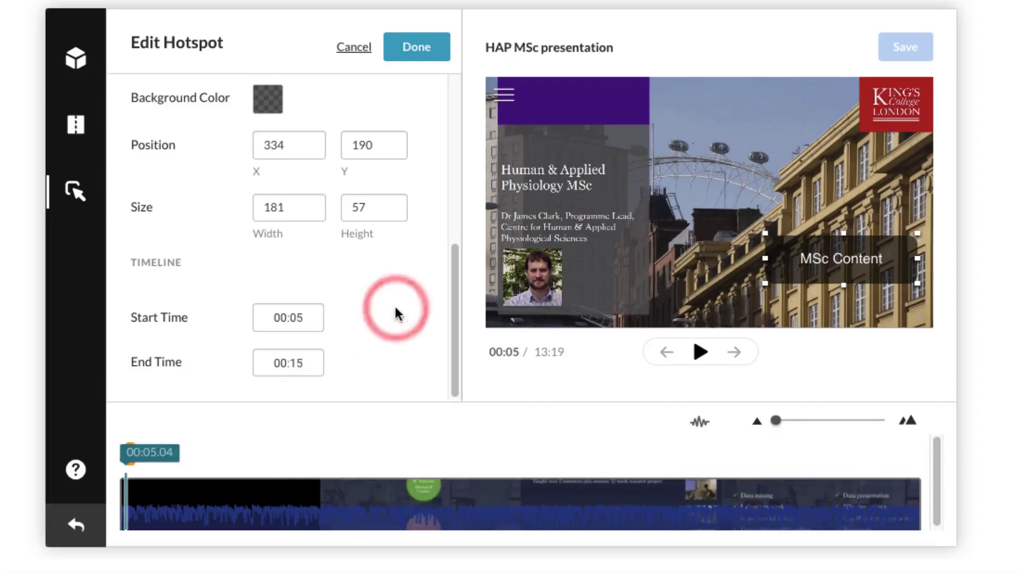
click(409, 54)
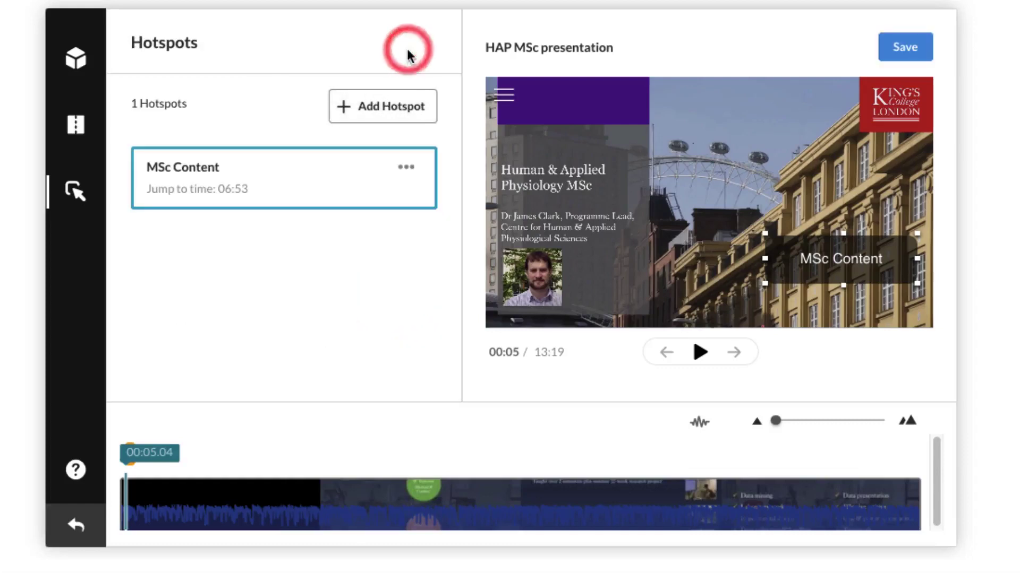
Save the hotspot changes in the editor.
click(904, 46)
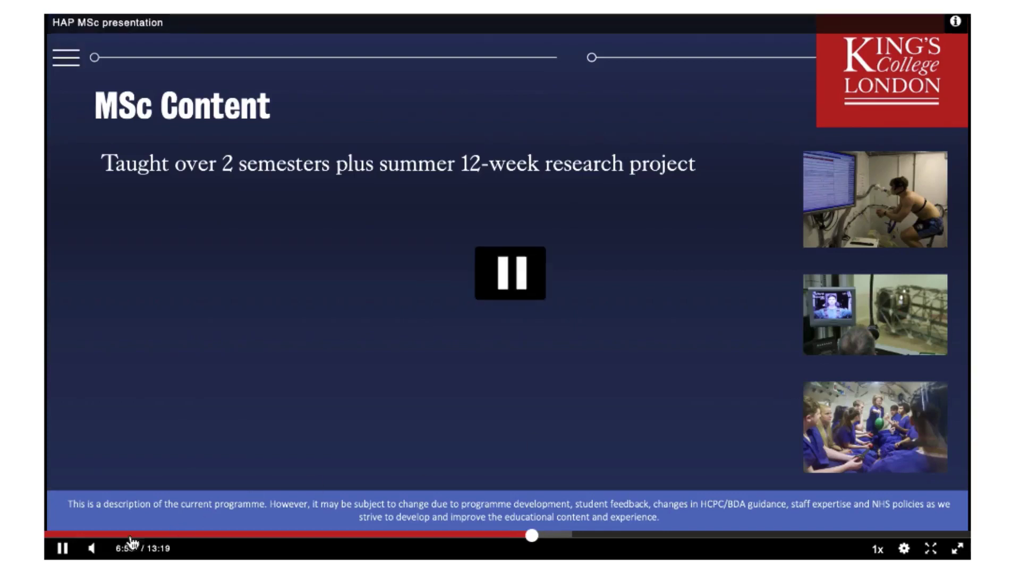
Pause playback at 6:59 on the MSc Content slide.
click(61, 552)
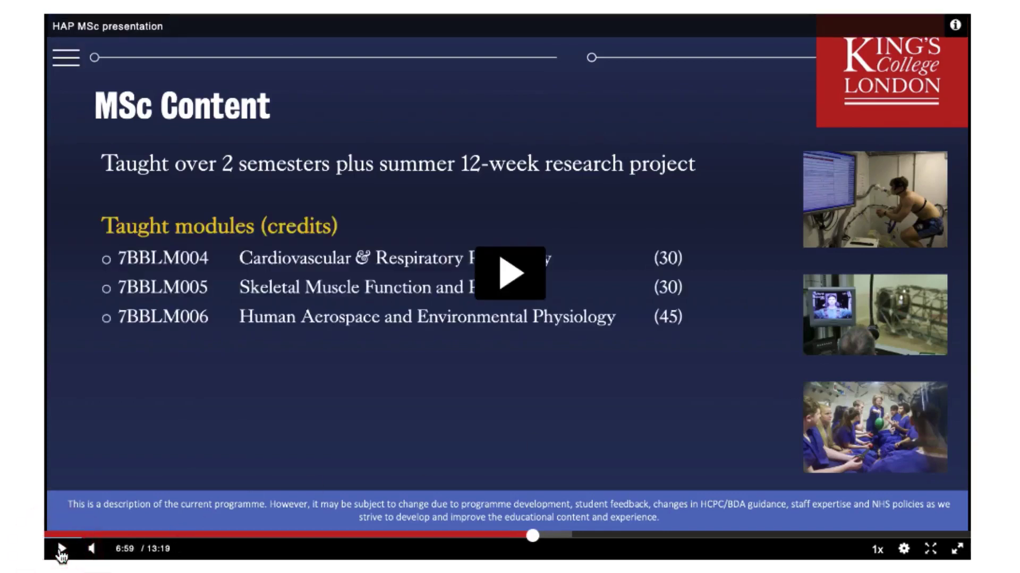